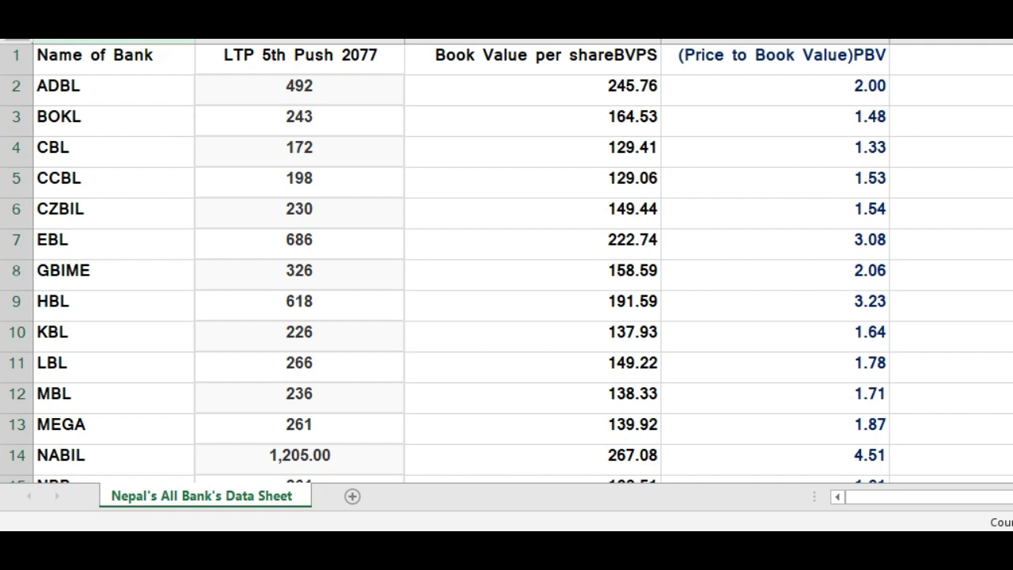
Sort the bank table by the LTP 5th Push 2077 column in ascending order, expanding the selection to the adjacent data.
key(ctrl+space)
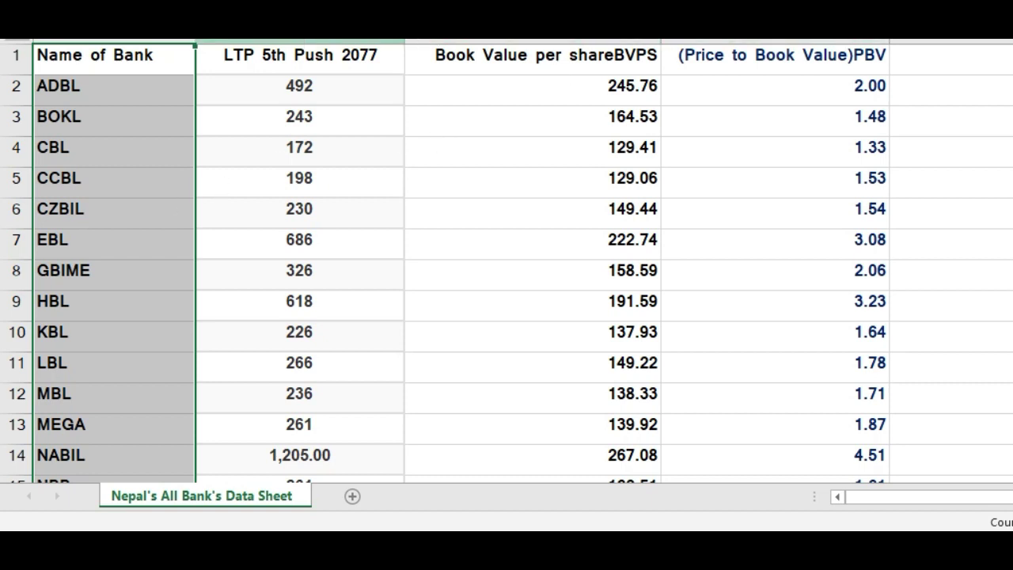
click(372, 42)
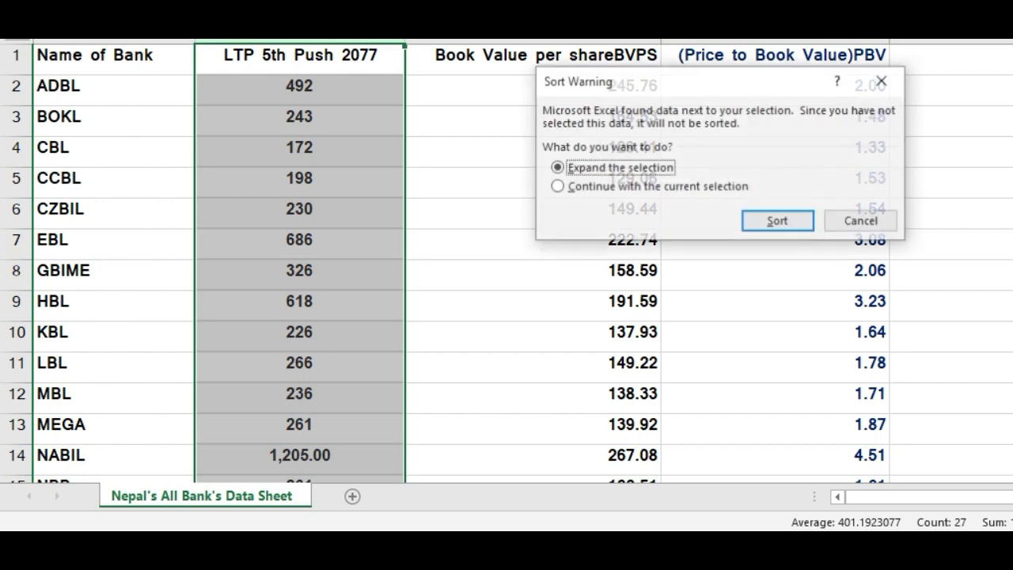
click(775, 232)
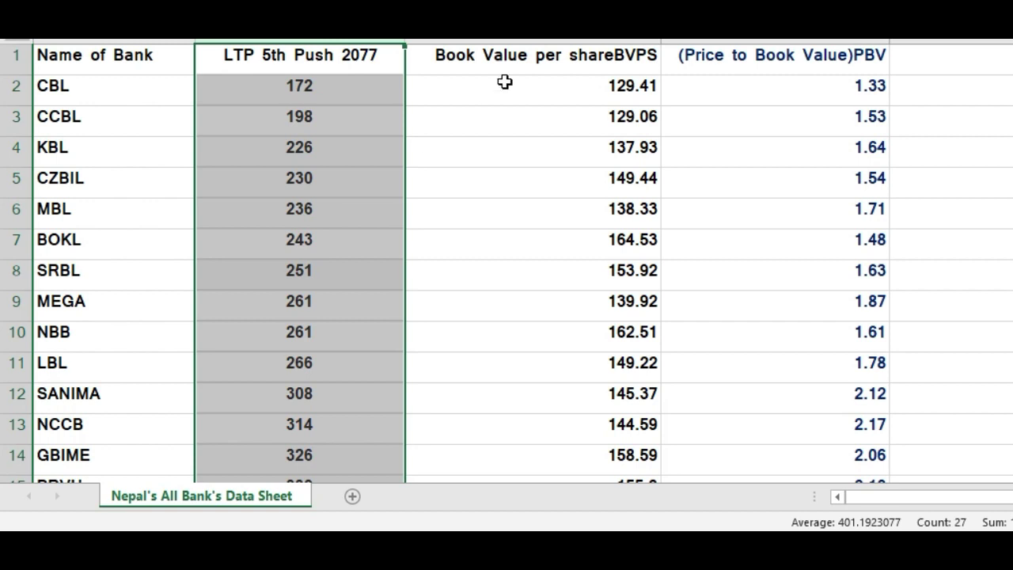
Select the Book Value per share (BVPS) column and review its values for all listed banks.
click(507, 40)
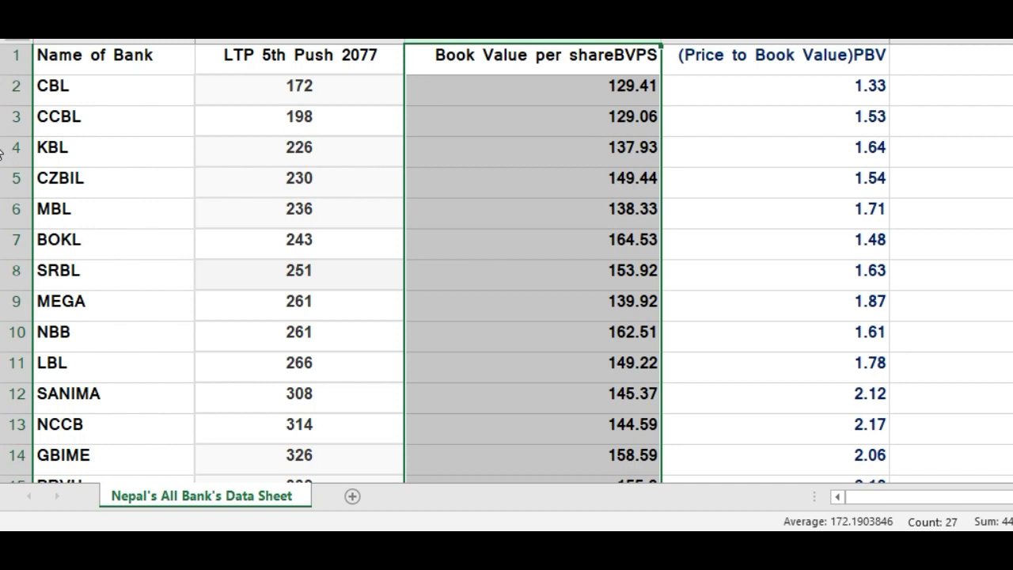
scroll(2, 154, down, 5)
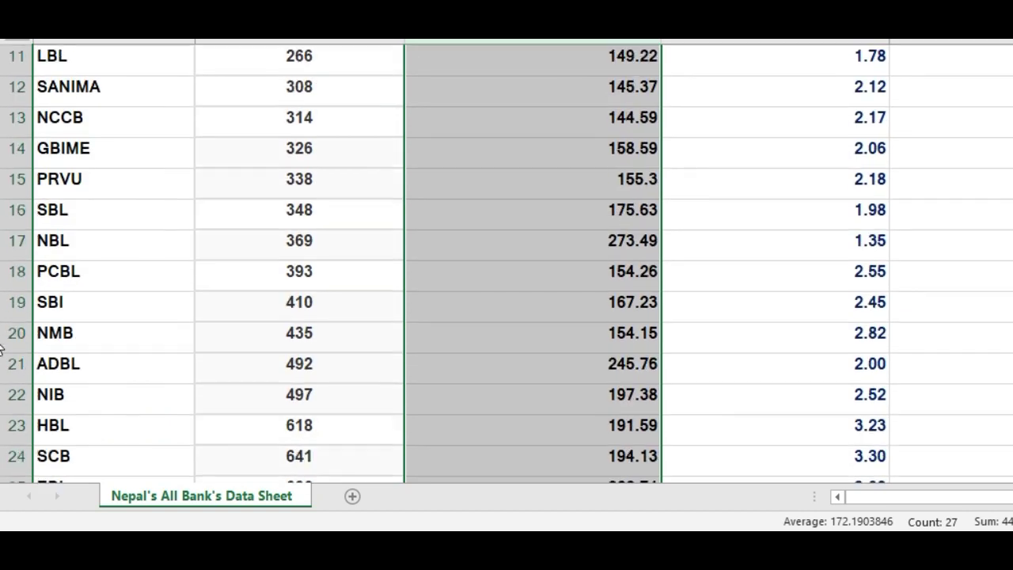
scroll(2, 366, down, 1)
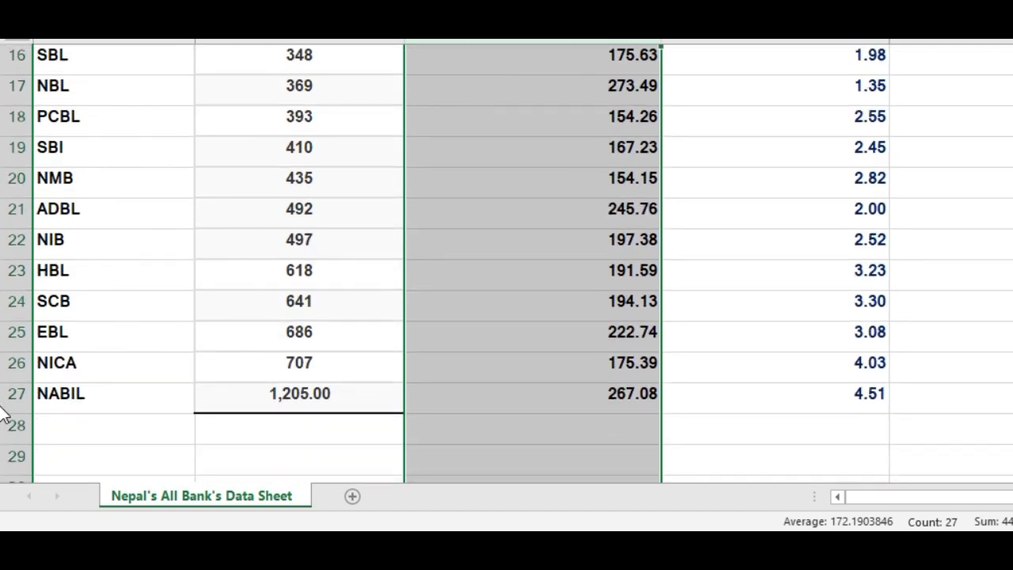
scroll(2, 412, up, 5)
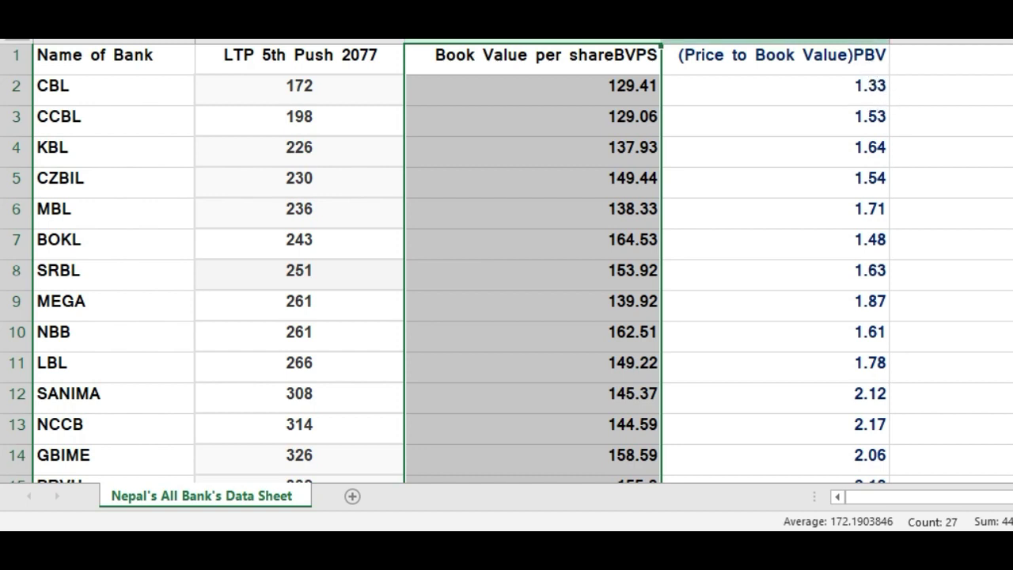
Sort the bank table by the Price to Book Value (PBV) column in ascending order, expanding the selection to the adjacent data.
click(776, 40)
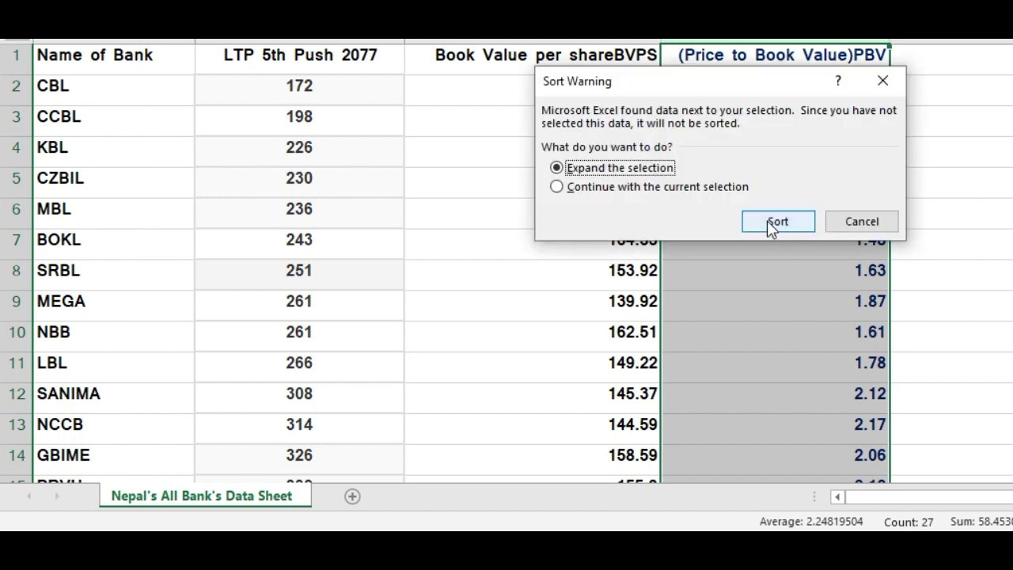
click(772, 224)
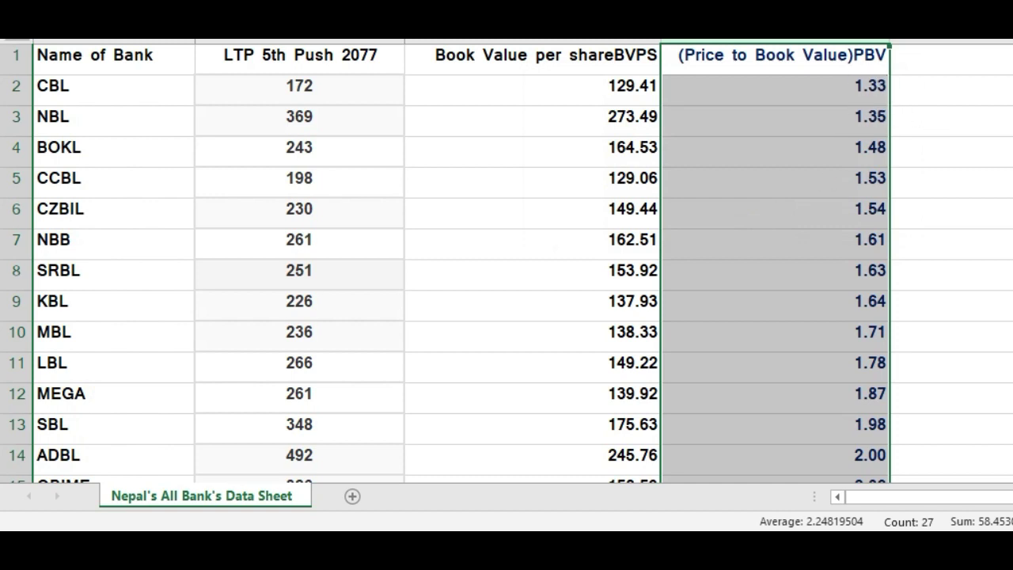
Examine the sorted bank list from CBL down to NABIL, comparing each bank's PBV with its LTP and book value per share.
scroll(2, 400, down, 5)
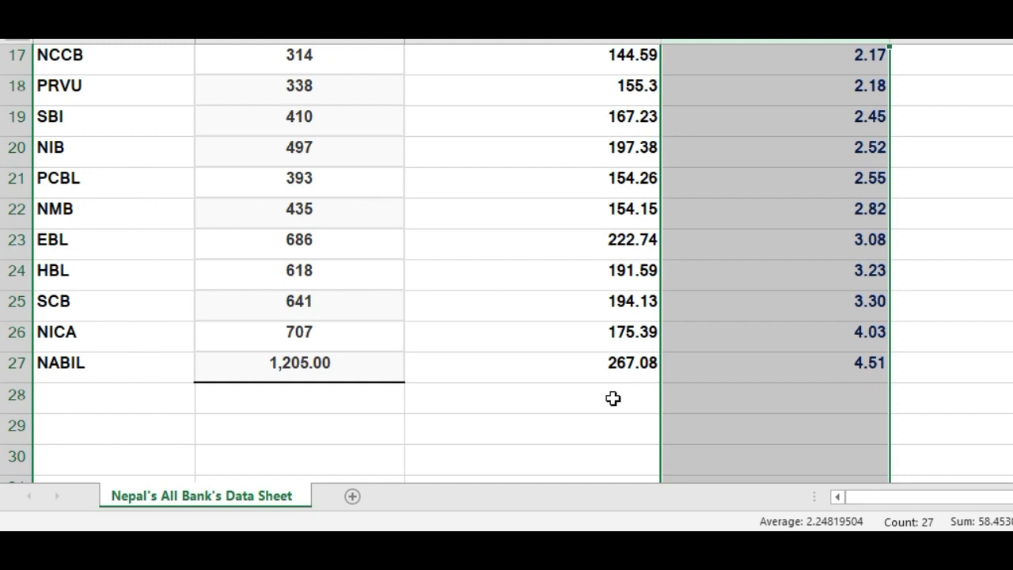
scroll(1, 372, up, 5)
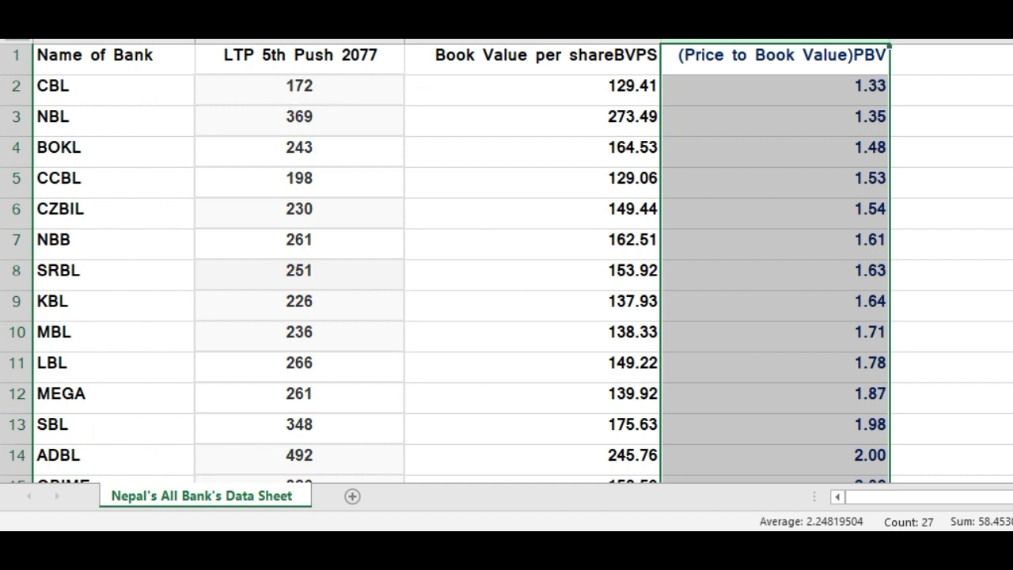
scroll(2, 135, down, 1)
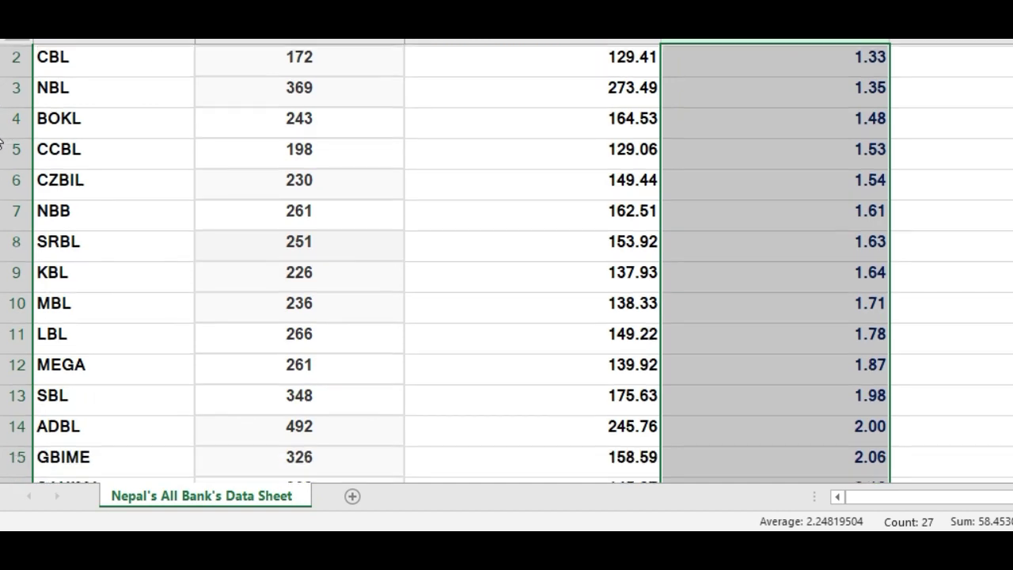
scroll(1, 142, down, 1)
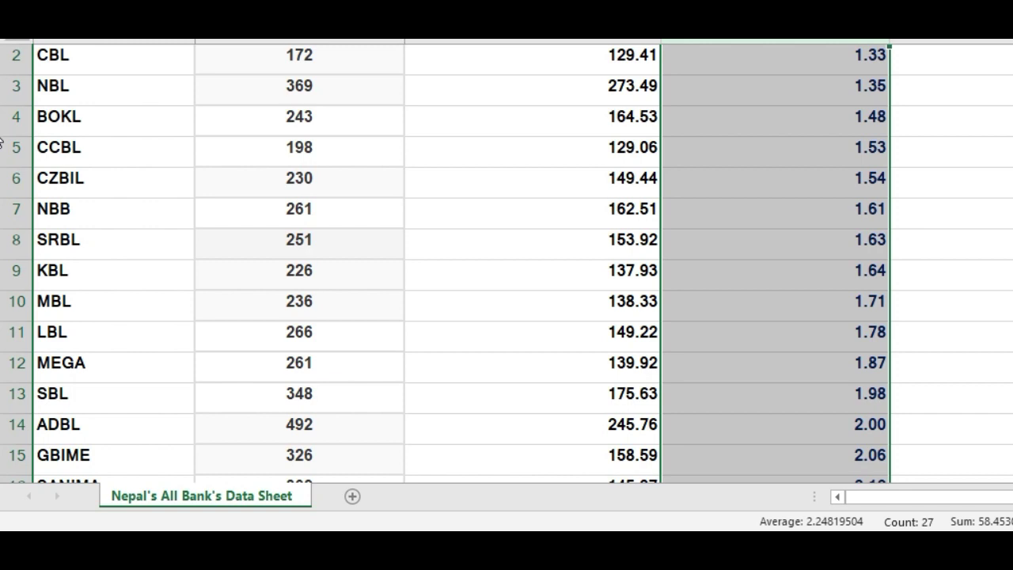
scroll(2, 143, down, 5)
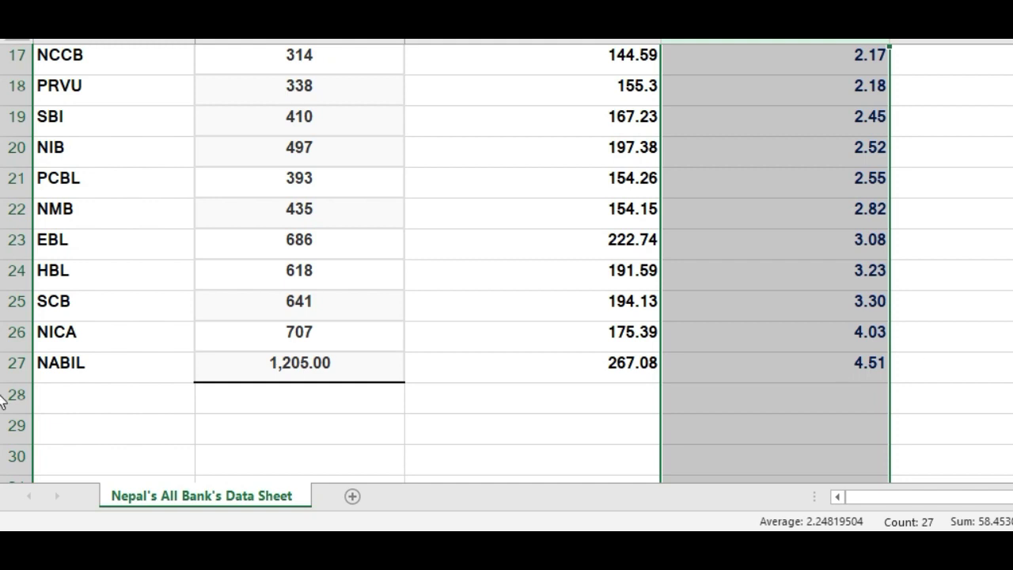
scroll(3, 401, up, 5)
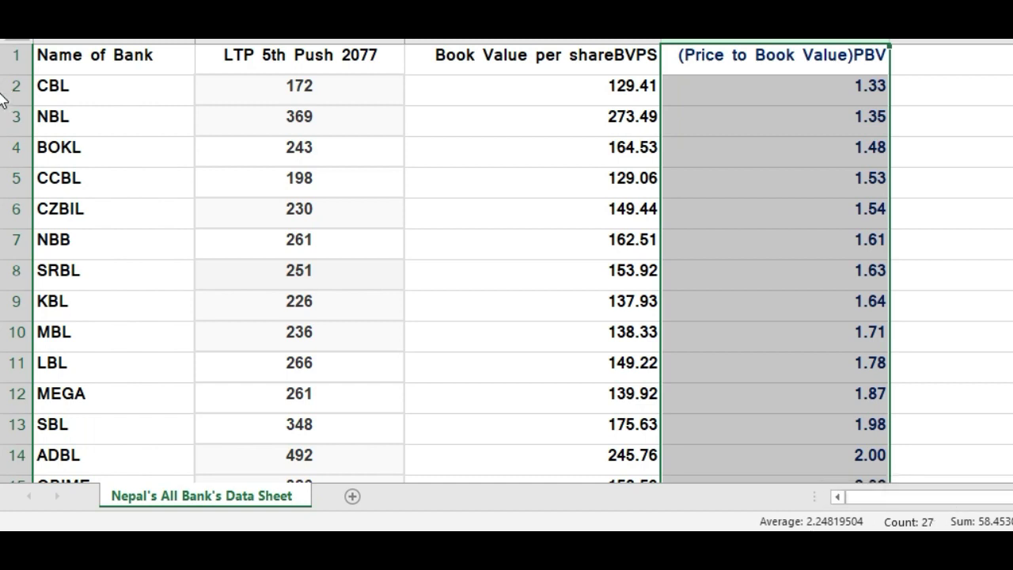
scroll(3, 99, down, 1)
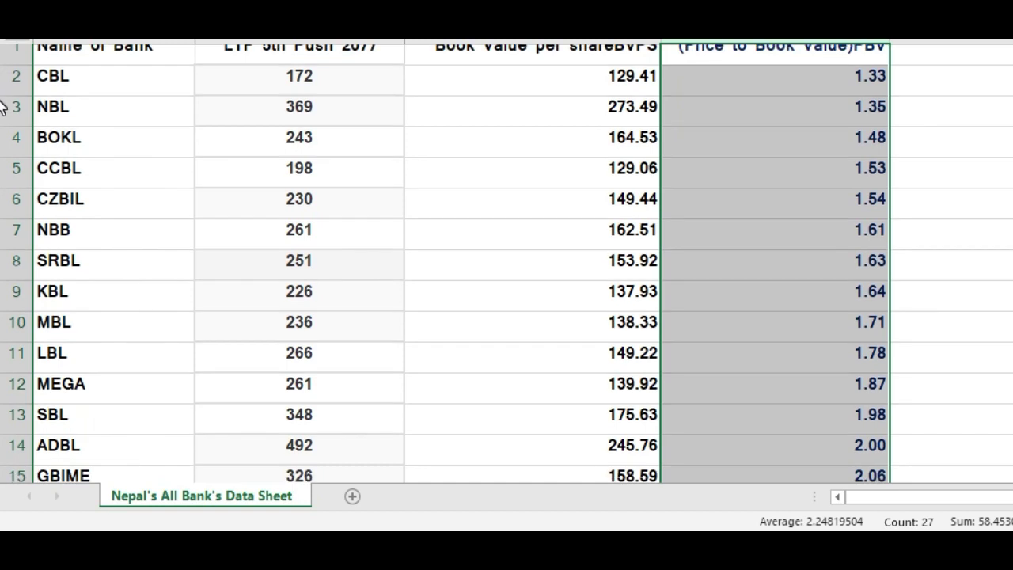
scroll(2, 117, down, 1)
scroll(2, 117, down, 2)
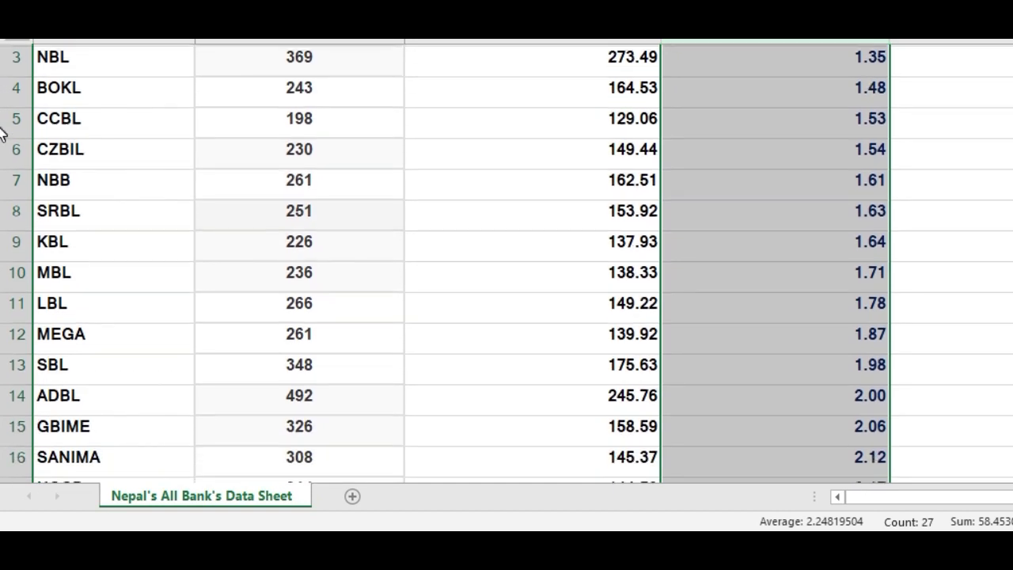
scroll(3, 159, down, 4)
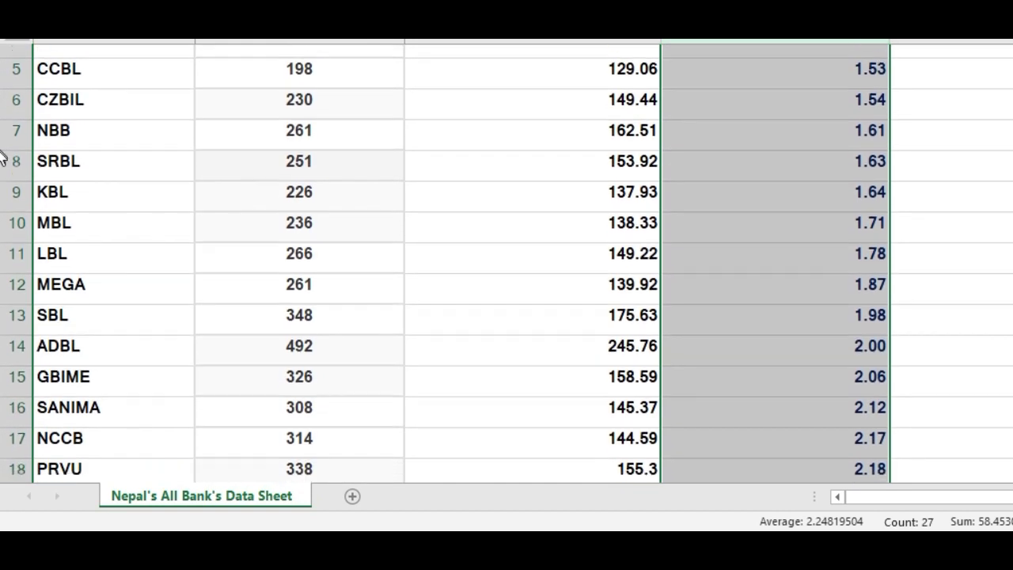
scroll(3, 198, down, 1)
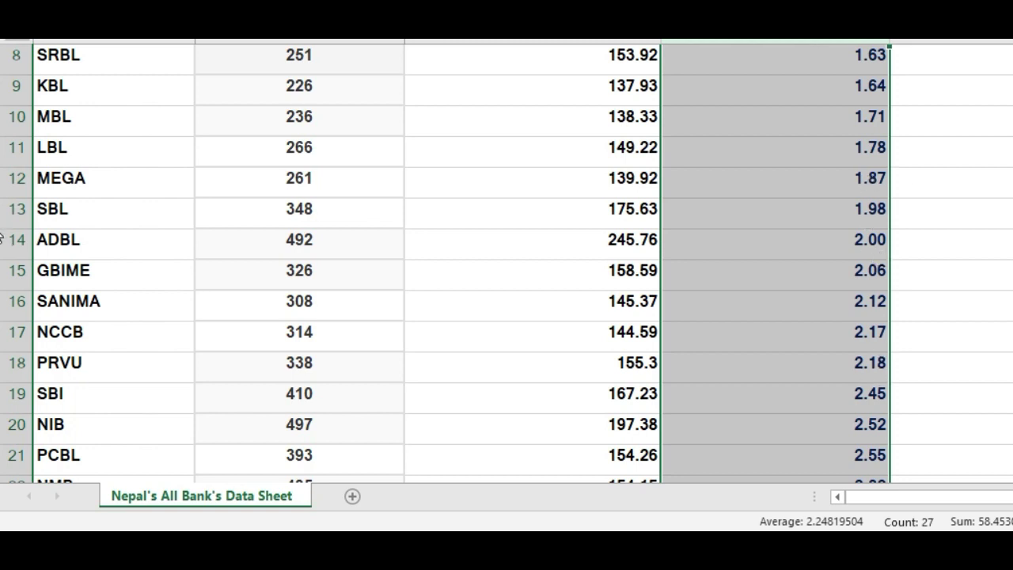
scroll(2, 230, up, 1)
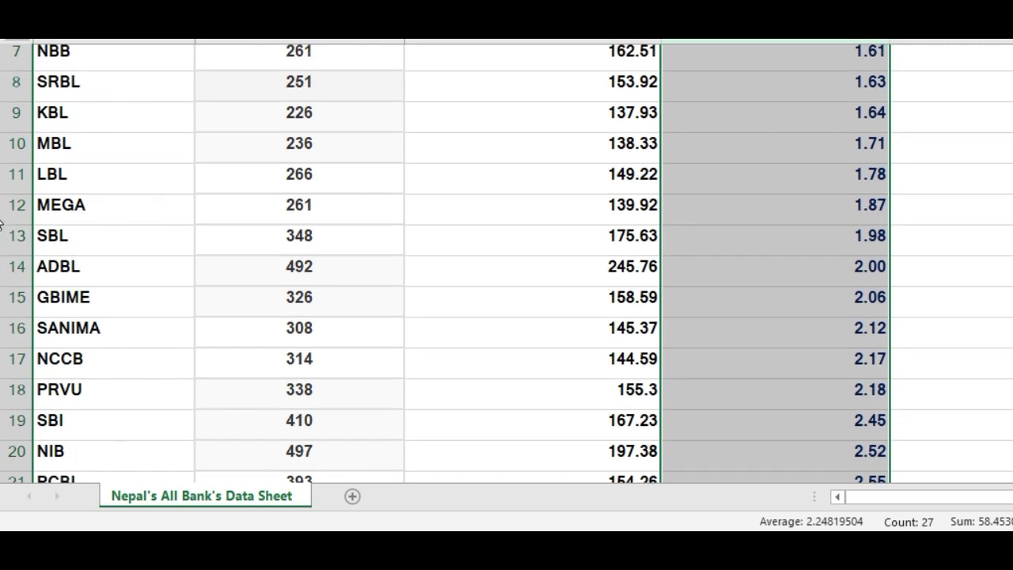
scroll(1, 226, up, 1)
scroll(2, 226, up, 3)
scroll(2, 225, up, 3)
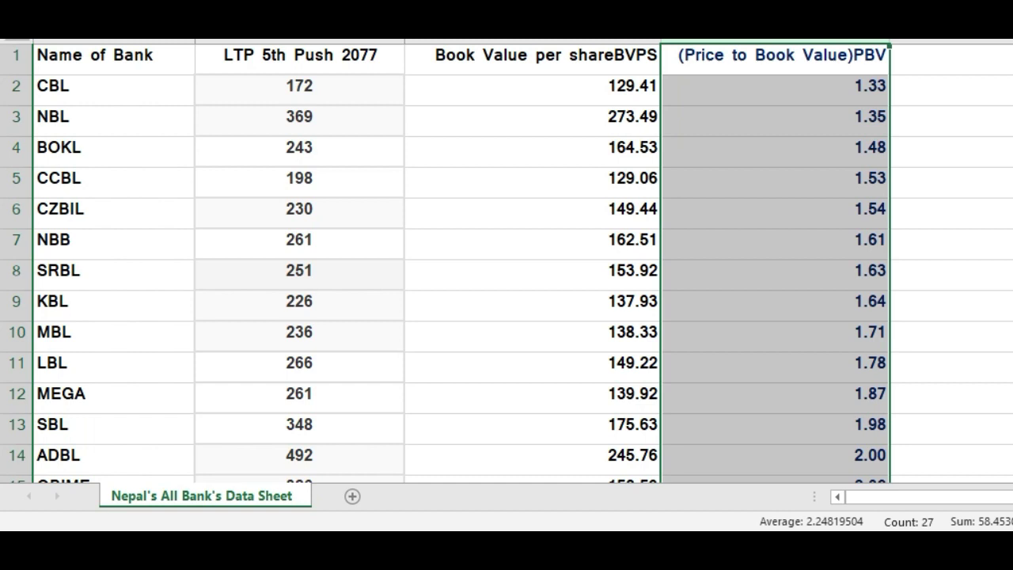
scroll(507, 261, down, 4)
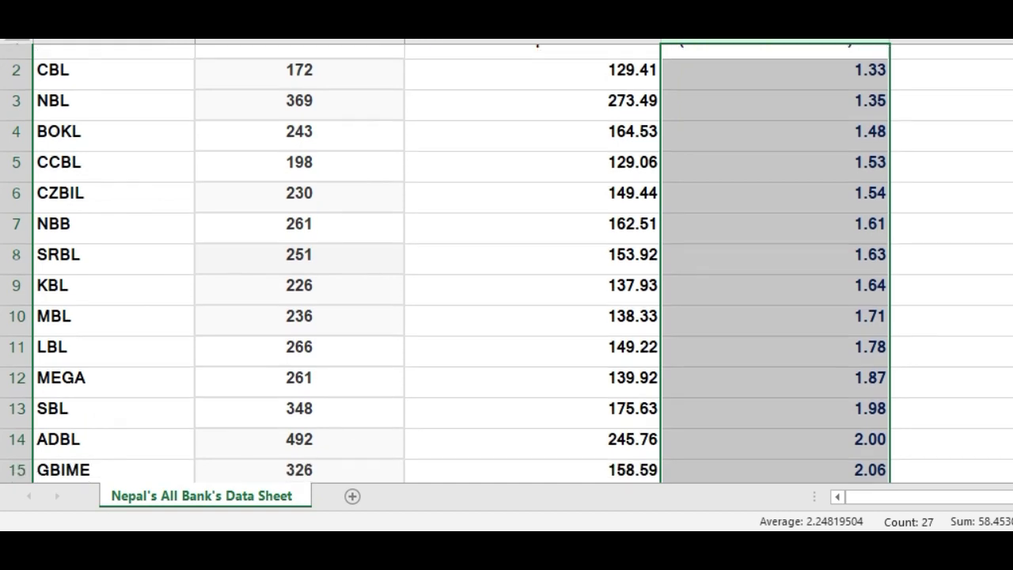
scroll(506, 266, down, 2)
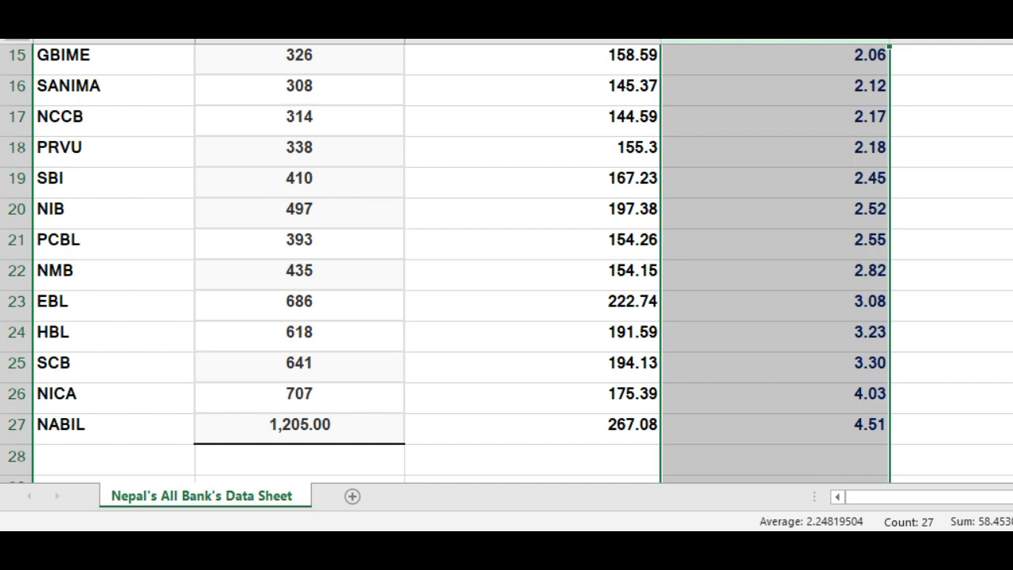
scroll(774, 147, up, 5)
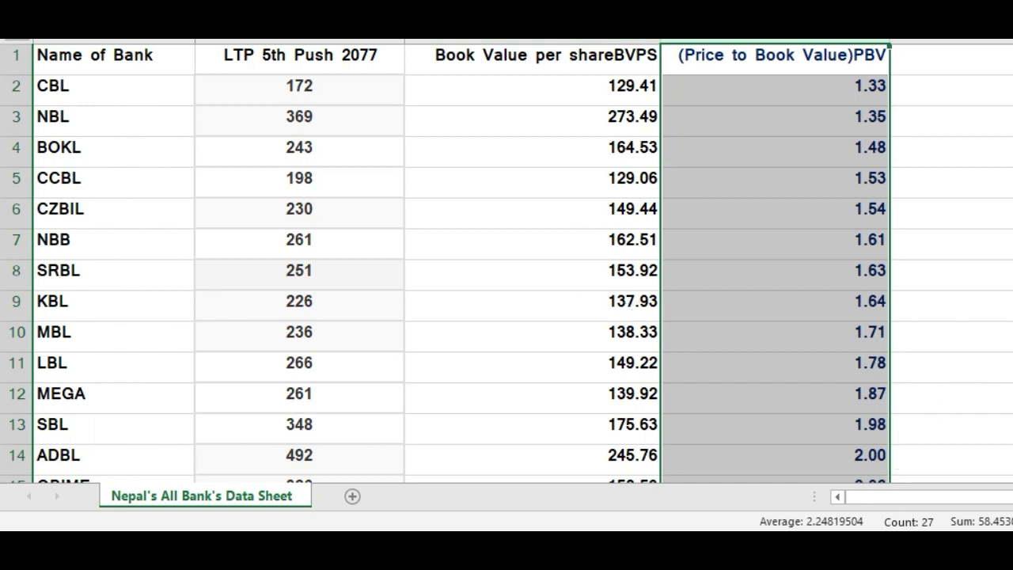
scroll(2, 200, down, 2)
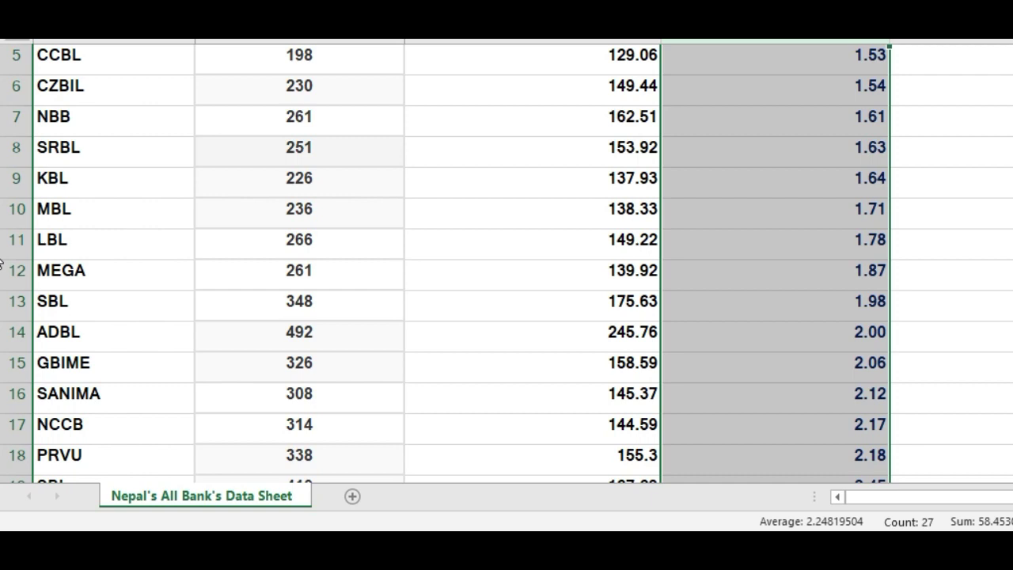
scroll(2, 266, down, 3)
scroll(2, 374, down, 1)
scroll(2, 194, up, 4)
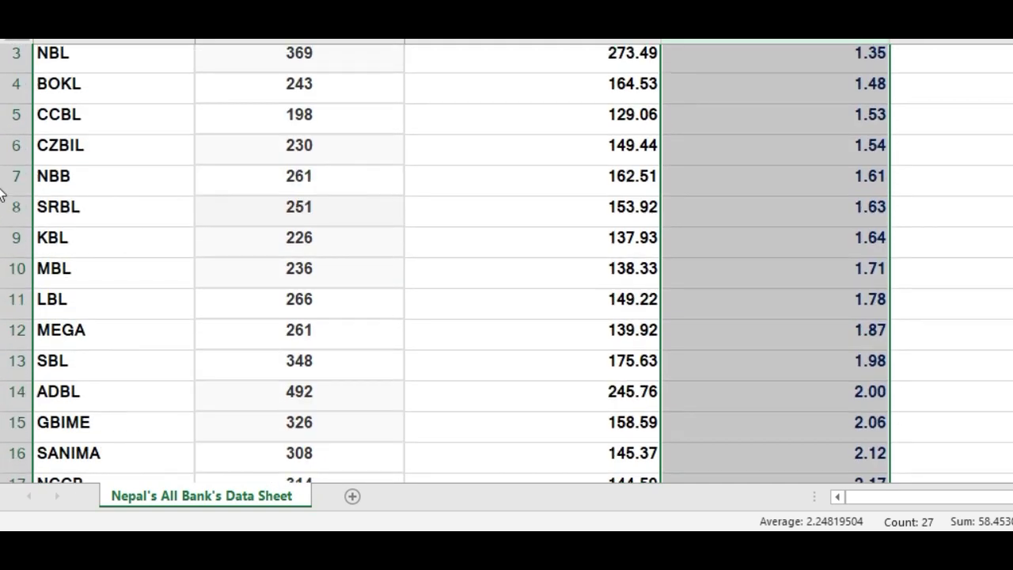
scroll(1, 194, up, 1)
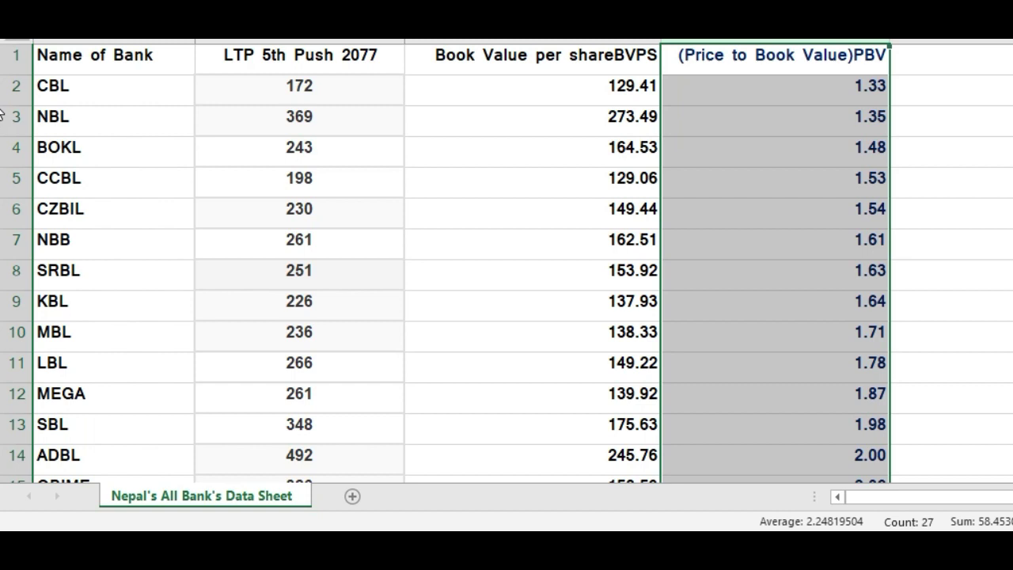